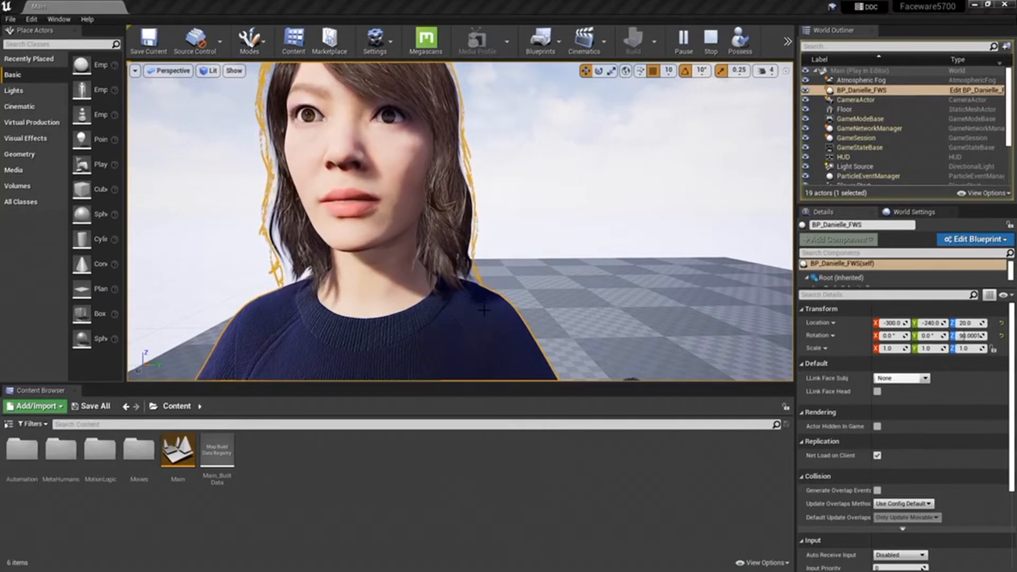
# - Enable Use Fixed Frame Rate in the project's engine General Settings and set the fixed frame rate to 60
pyautogui.click(31, 19)
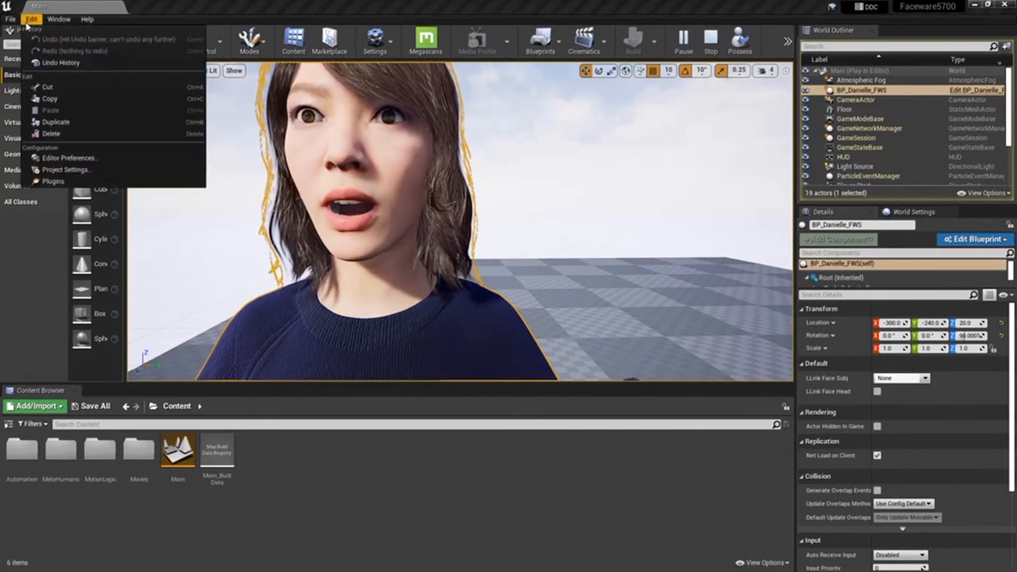
pyautogui.click(55, 174)
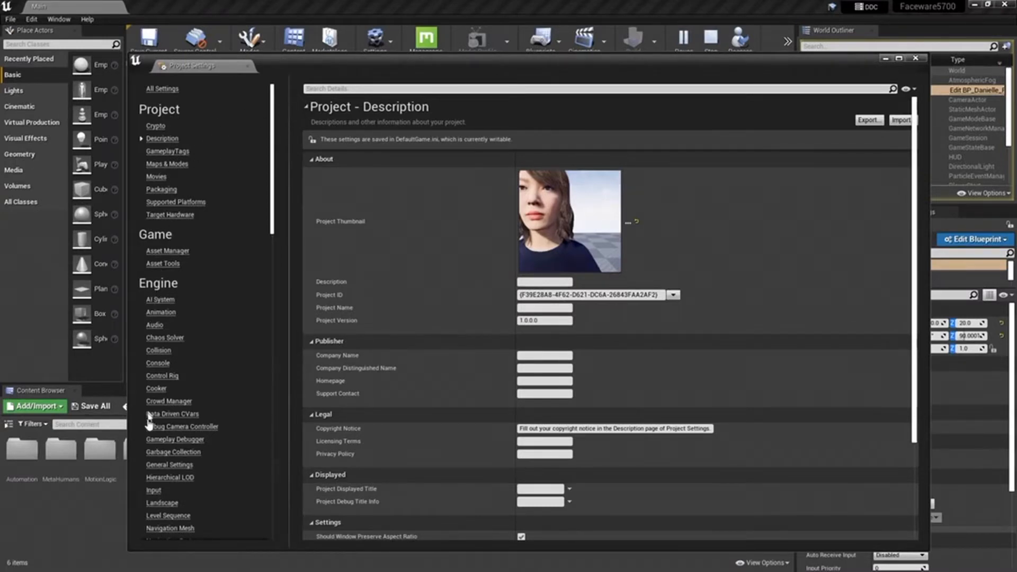
pyautogui.click(169, 466)
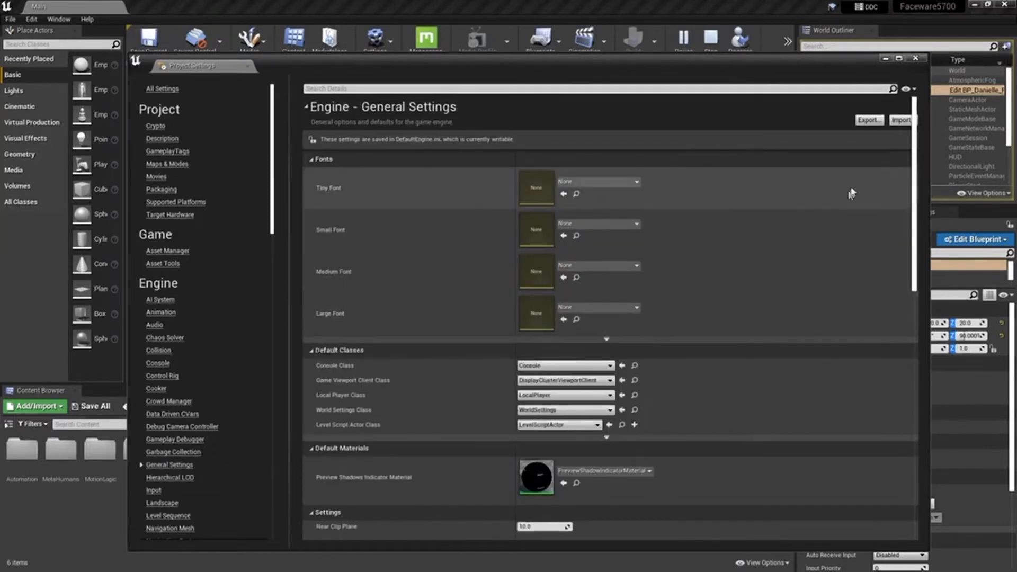
pyautogui.scroll(-8, 914, 334)
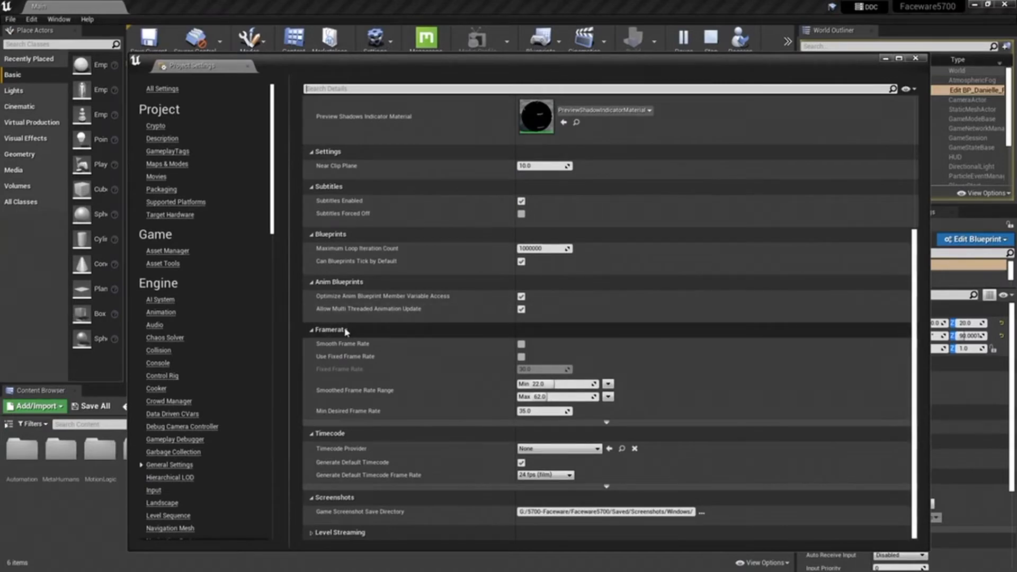
pyautogui.click(522, 357)
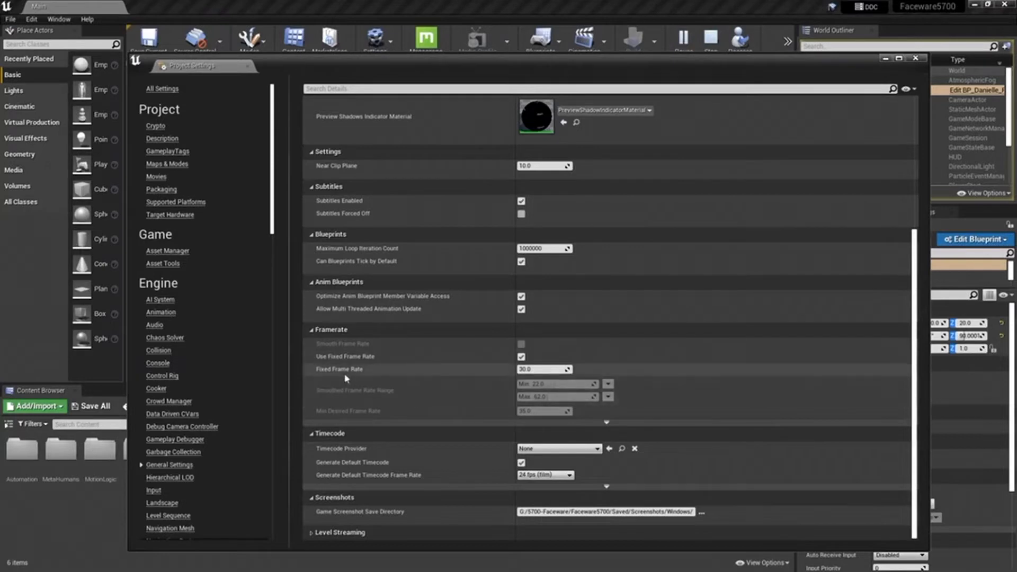
pyautogui.click(565, 368)
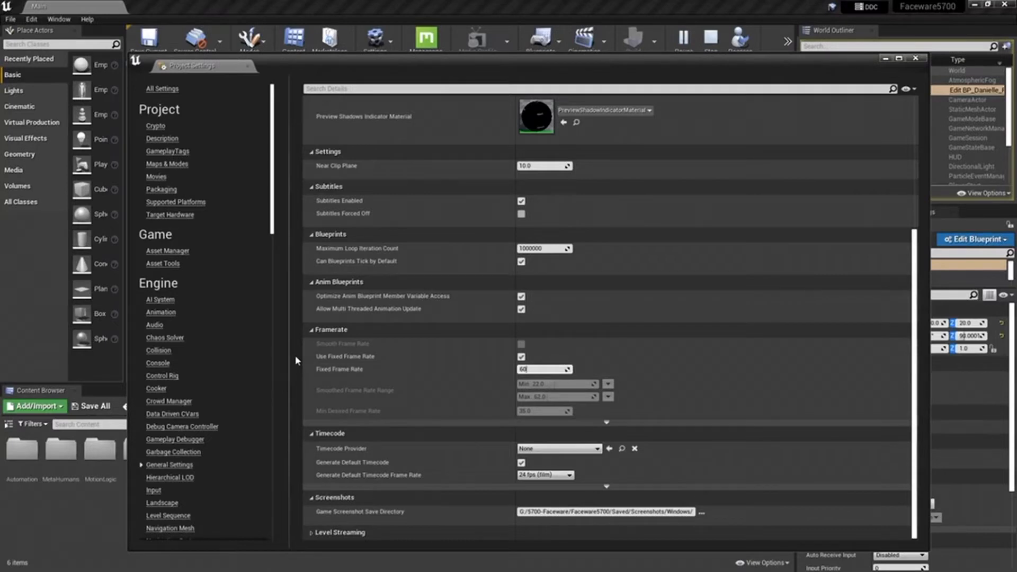
# - Review the Take Recorder plugin's defaults in the project settings and close the settings window
pyautogui.moveTo(273, 127); pyautogui.dragTo(274, 419)
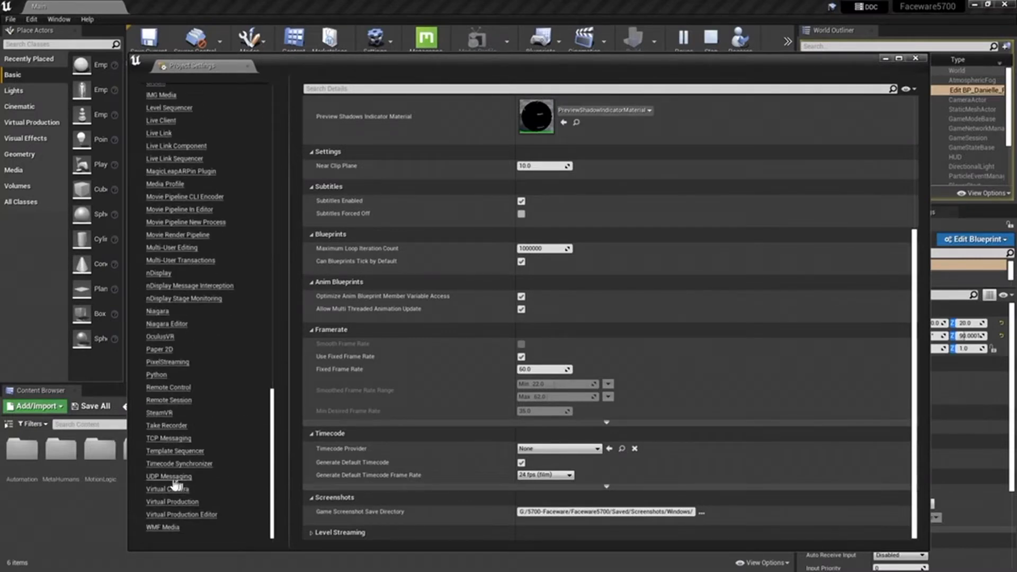
pyautogui.click(161, 427)
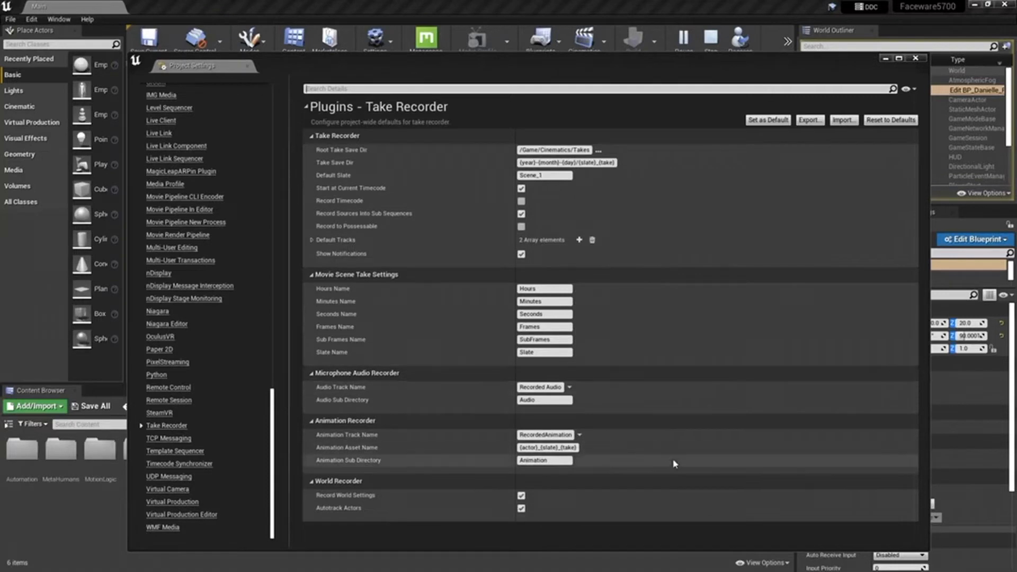
pyautogui.click(916, 59)
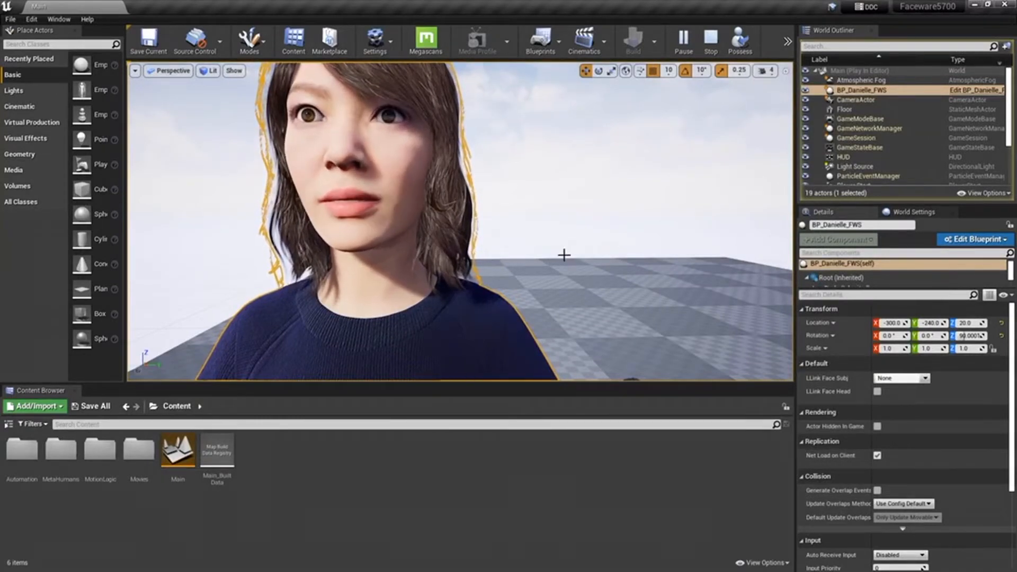
# - Open the Take Recorder and dock its Sequencer window beside the Content Browser
pyautogui.click(58, 19)
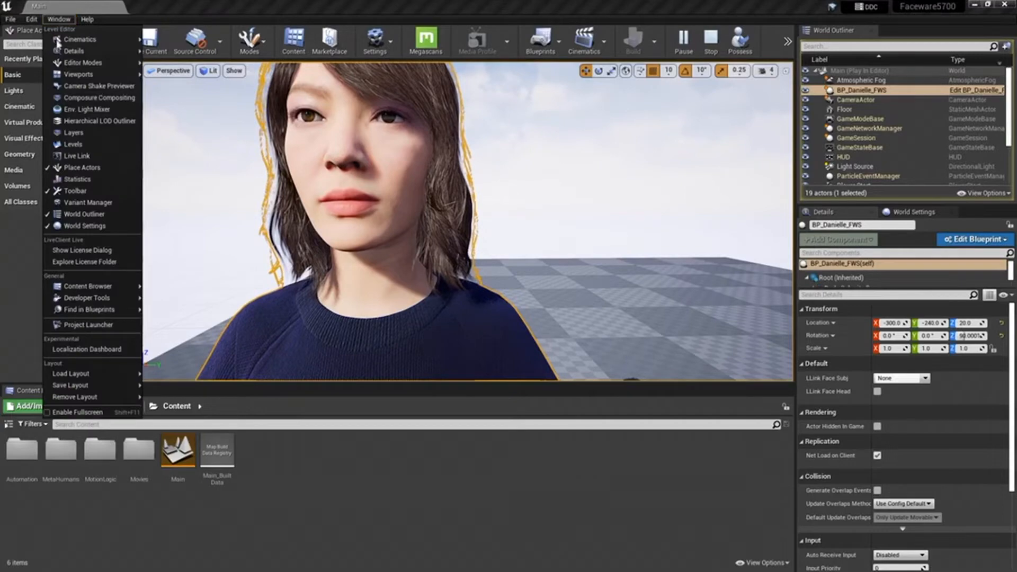
pyautogui.moveTo(58, 40)
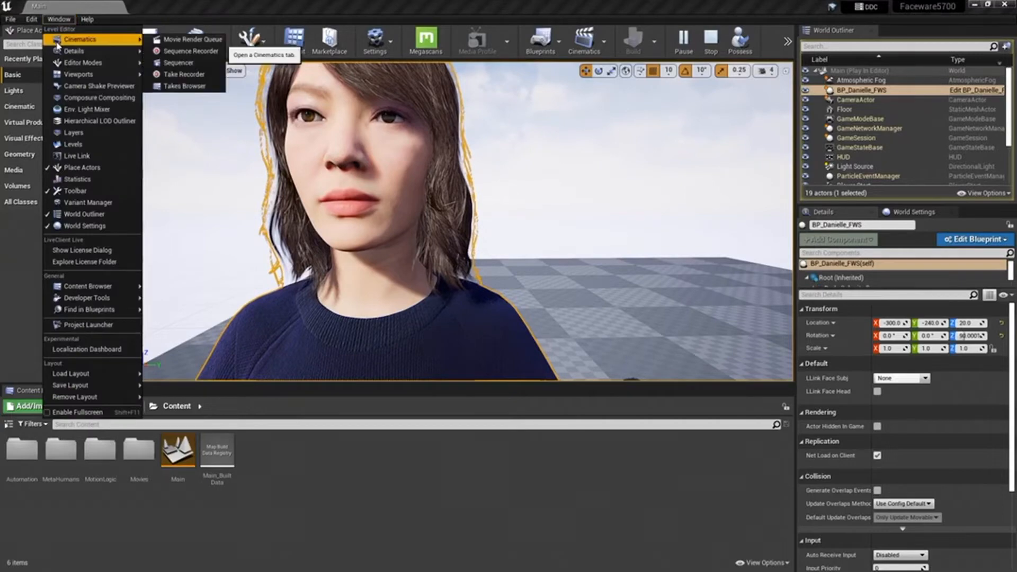
pyautogui.click(182, 75)
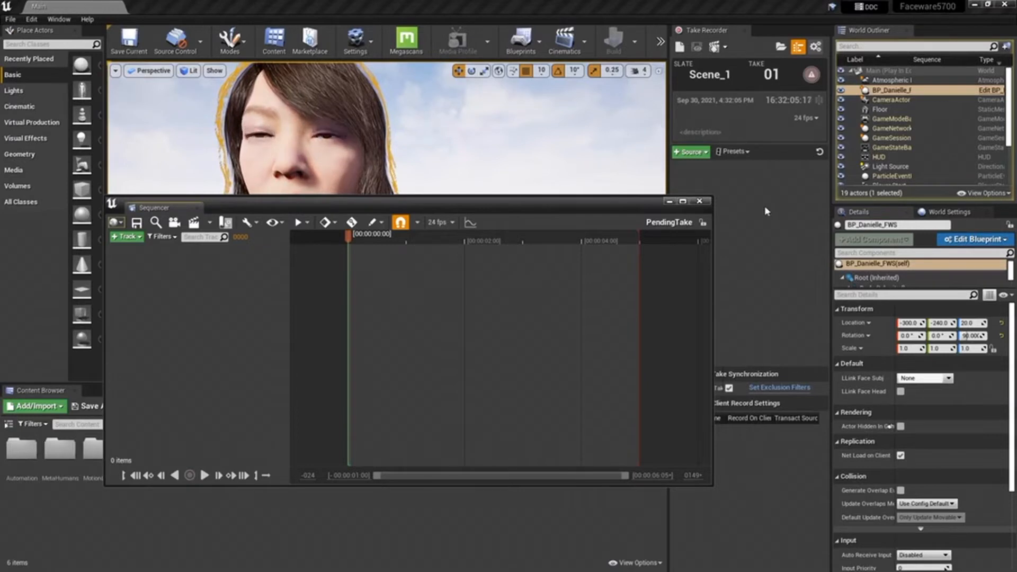
pyautogui.moveTo(303, 206); pyautogui.dragTo(368, 194)
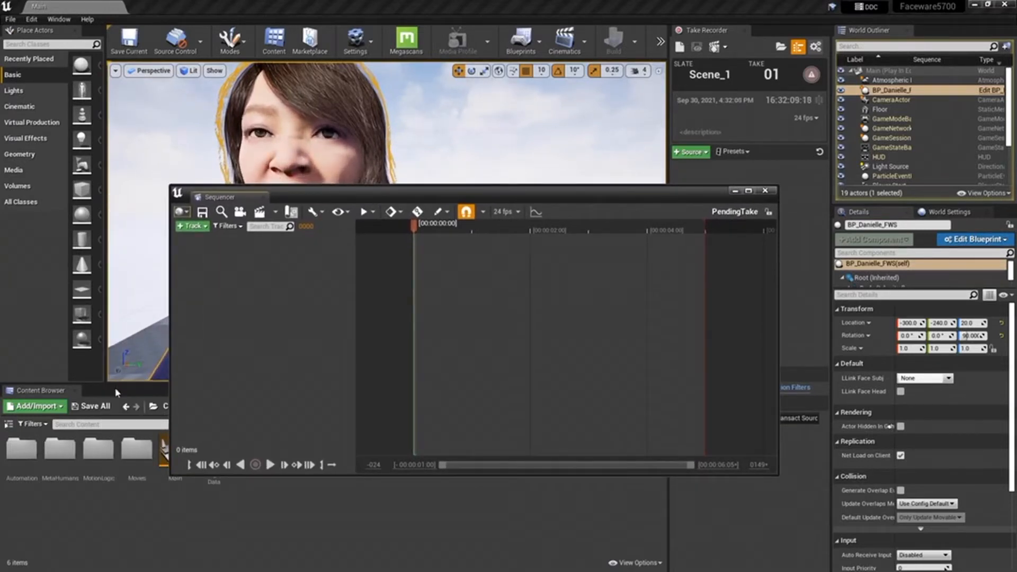
pyautogui.moveTo(229, 198); pyautogui.dragTo(107, 398)
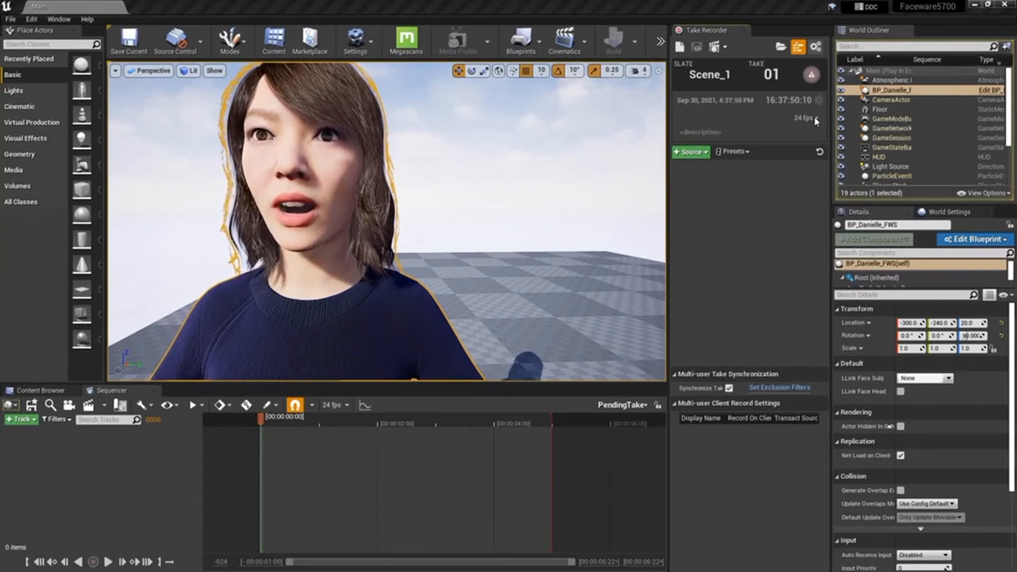
# - Set the take's frame rate to 60 fps and add the BP_Danielle_FWS actor as a recording source
pyautogui.click(816, 120)
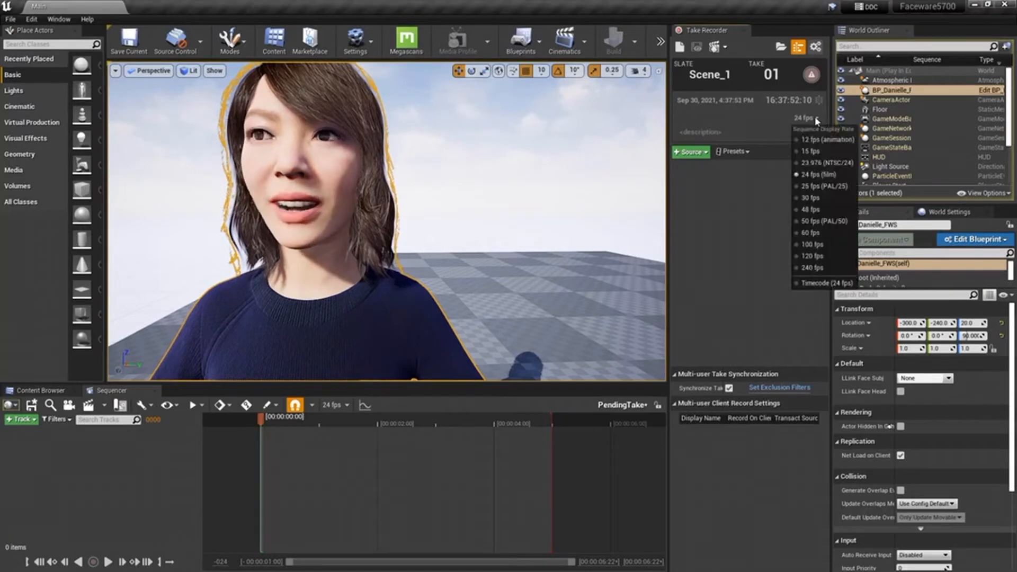
pyautogui.click(811, 233)
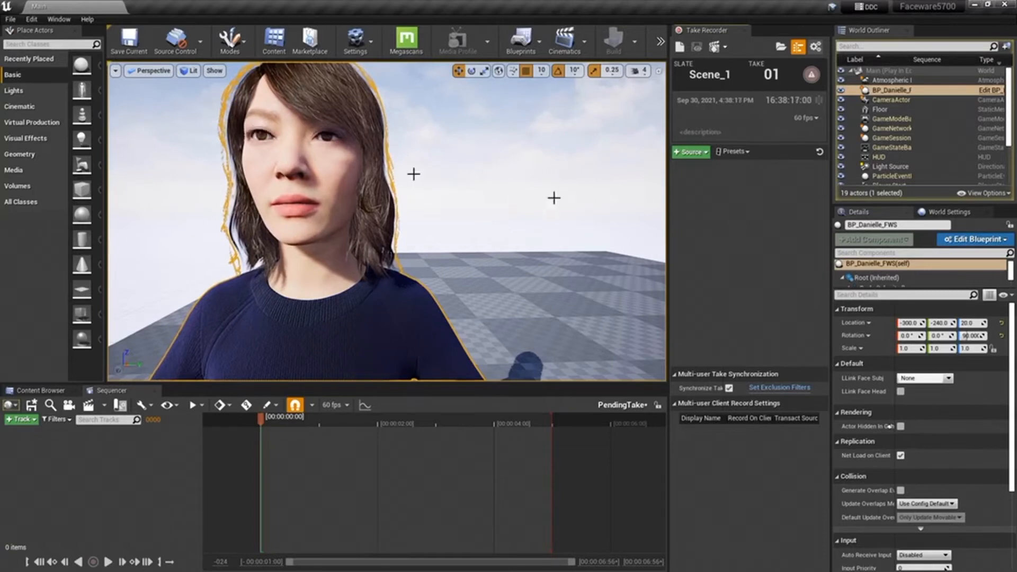
pyautogui.click(321, 130)
pyautogui.click(916, 91)
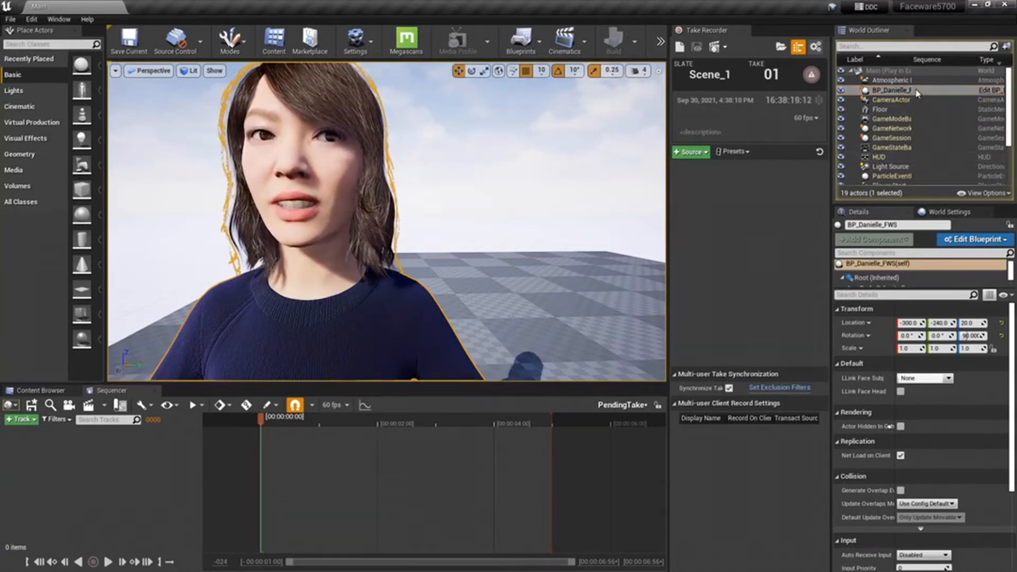
pyautogui.click(689, 153)
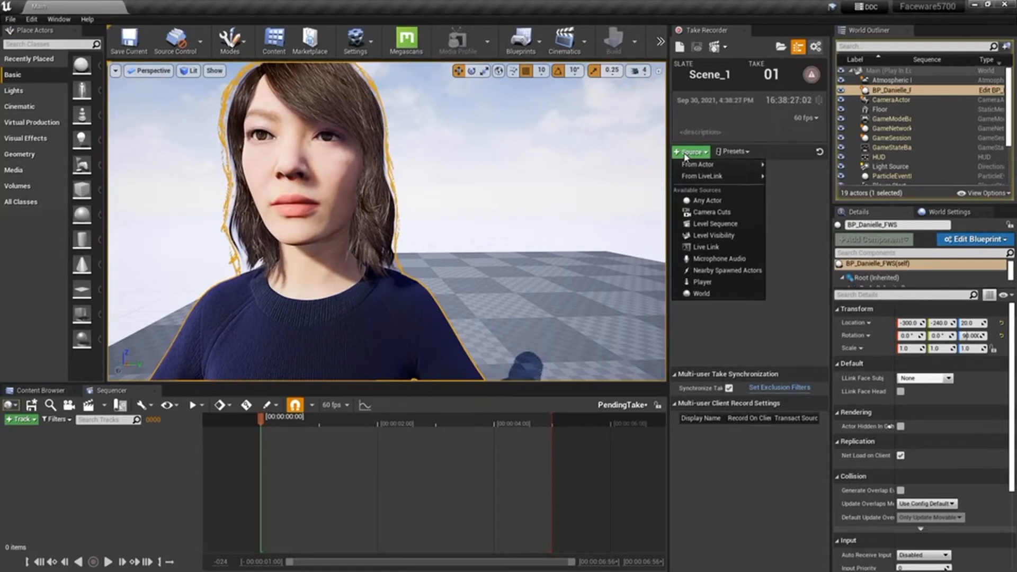
pyautogui.moveTo(687, 166)
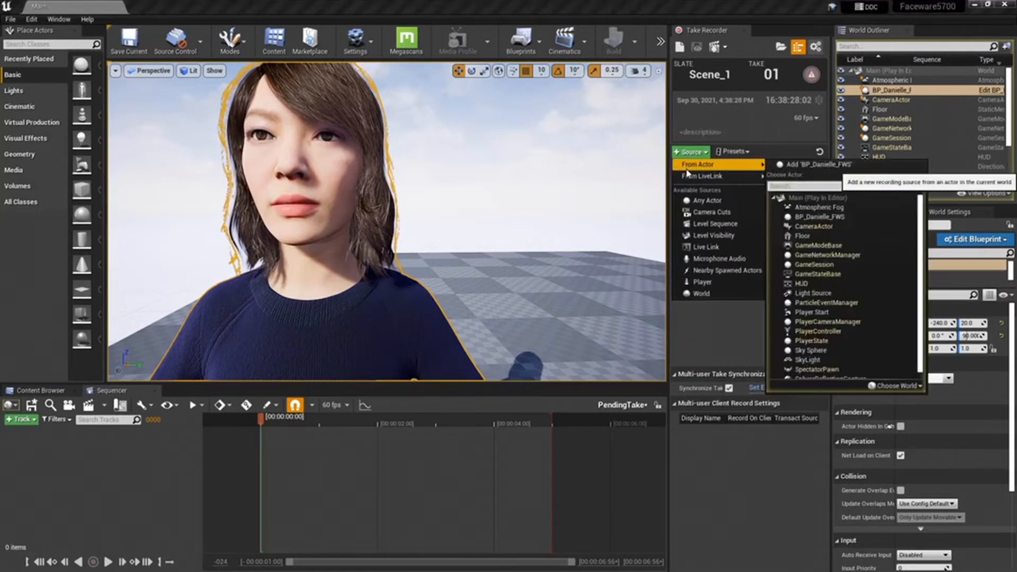
pyautogui.click(824, 166)
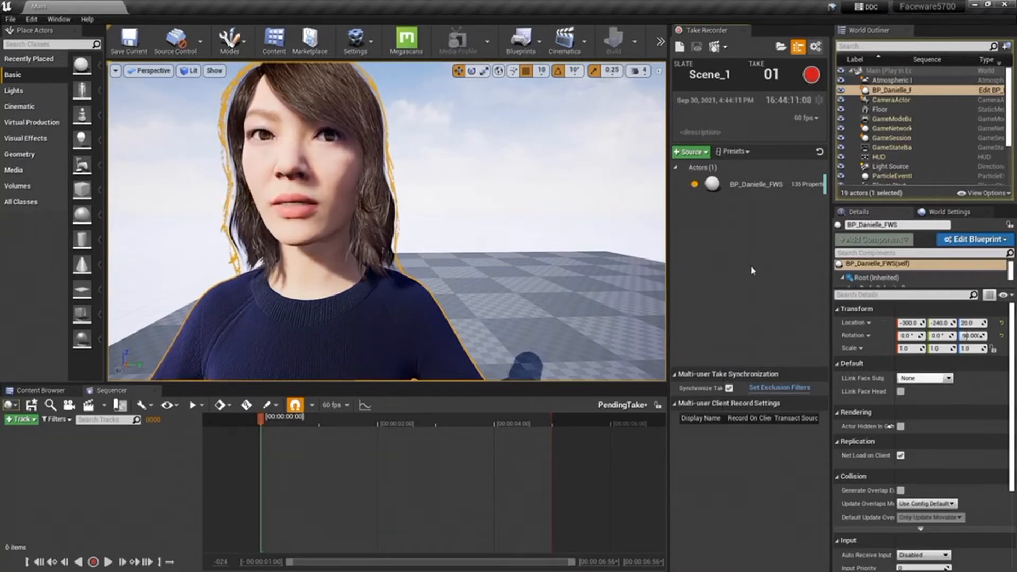
# - Limit the recorded properties of the BP_Danielle_FWS source to the Face component under Root and Body
pyautogui.click(755, 186)
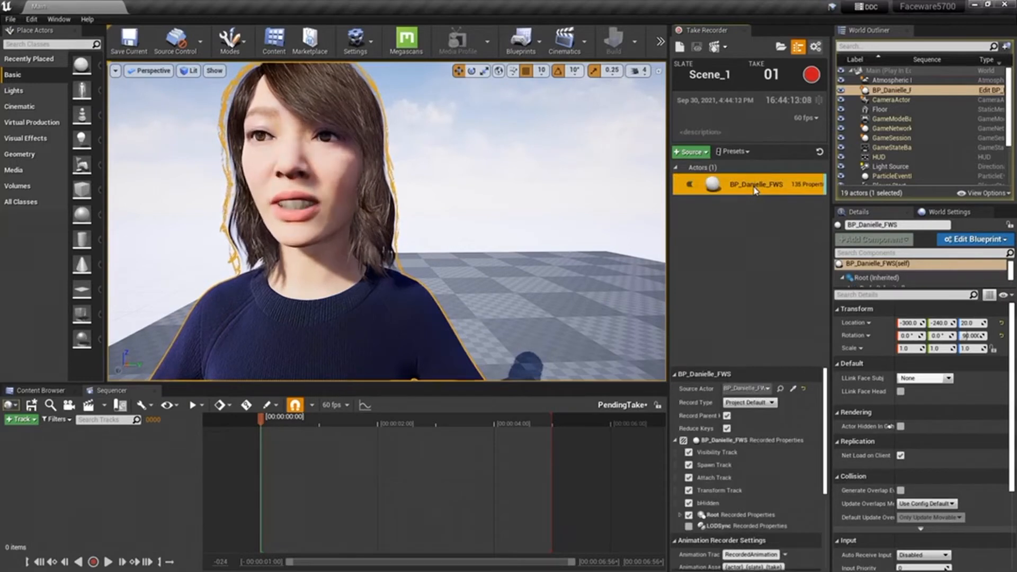
pyautogui.moveTo(725, 369); pyautogui.dragTo(720, 222)
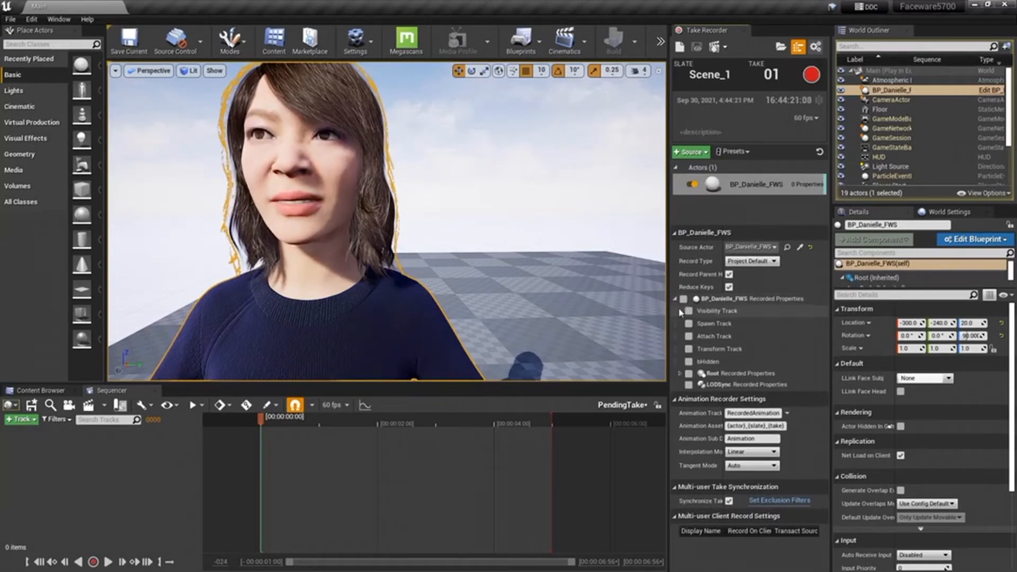
pyautogui.click(680, 374)
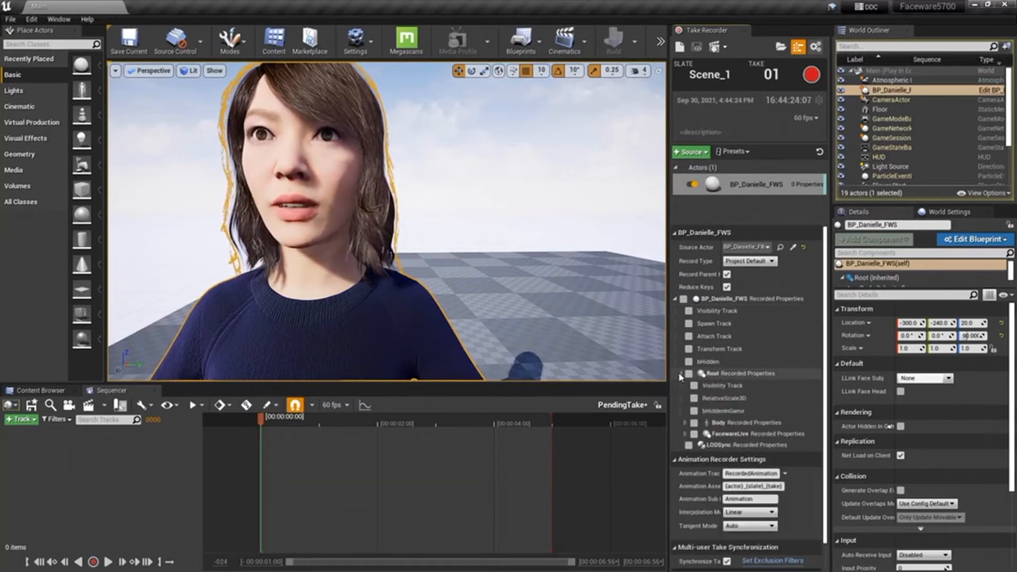
pyautogui.click(685, 424)
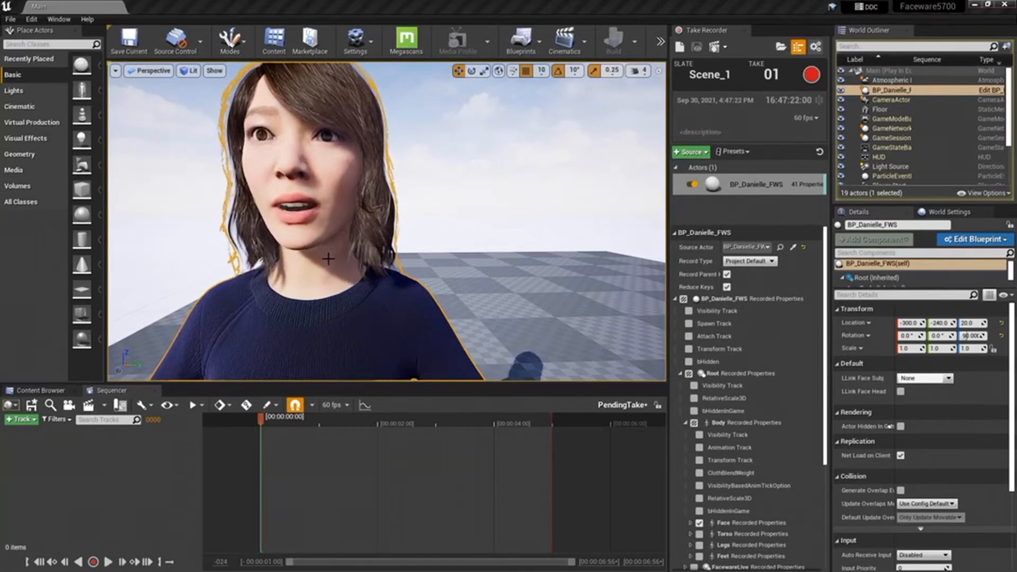
# - Set the Take Recorder countdown to 0 s in the editor preferences and close them
pyautogui.click(32, 20)
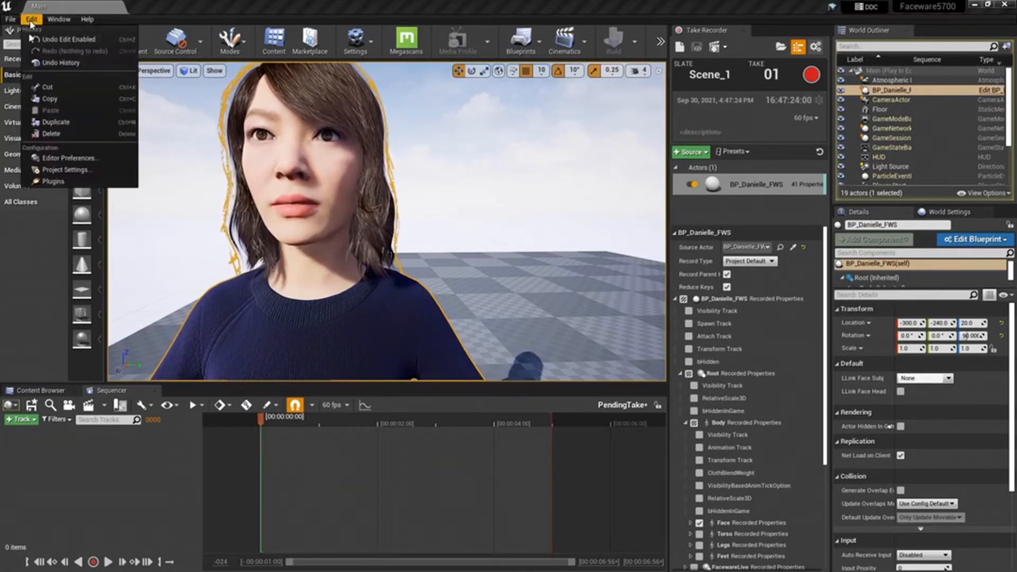
pyautogui.click(36, 161)
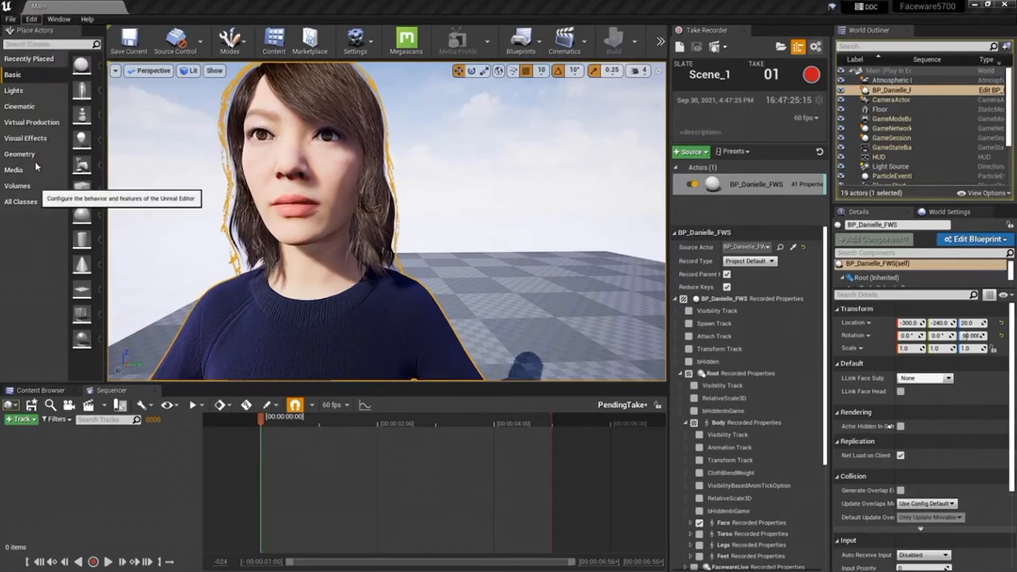
pyautogui.moveTo(254, 116); pyautogui.dragTo(246, 305)
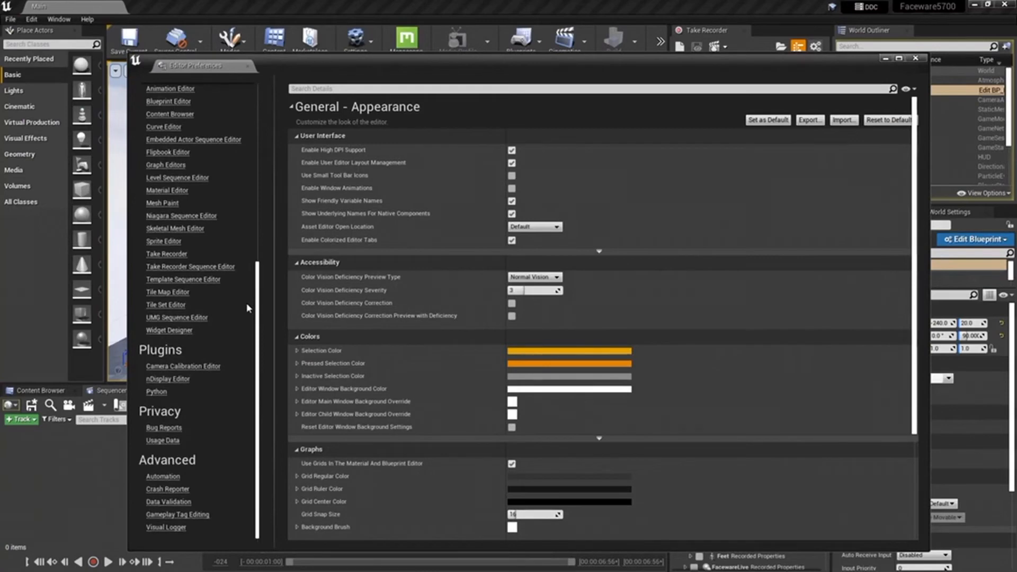
pyautogui.click(166, 254)
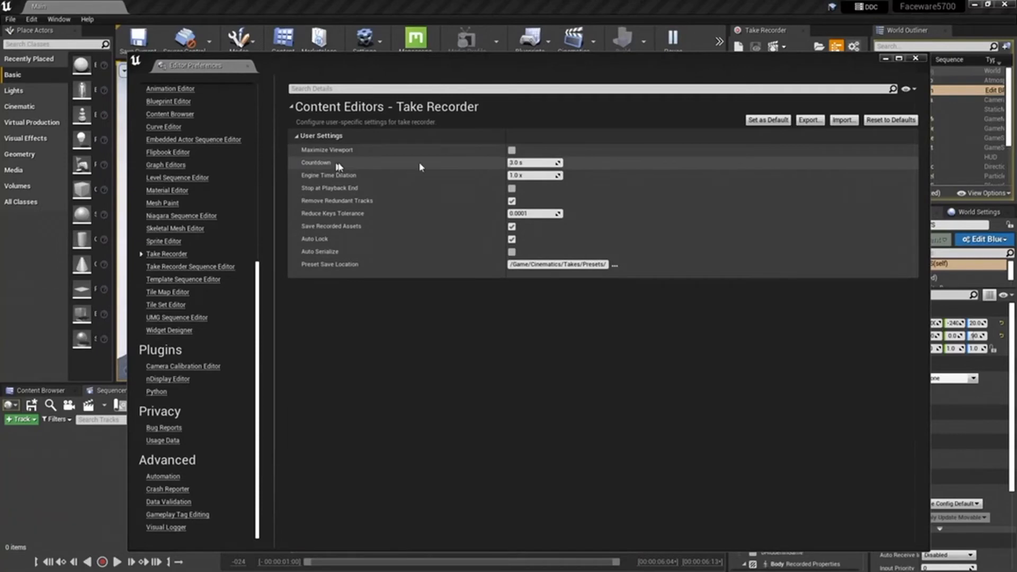
pyautogui.click(532, 162)
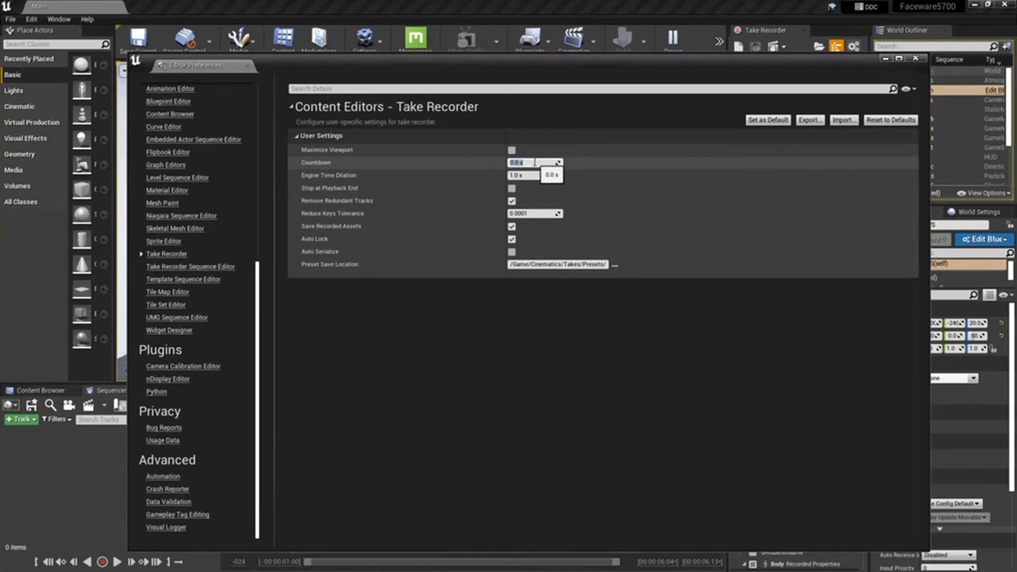
pyautogui.click(916, 59)
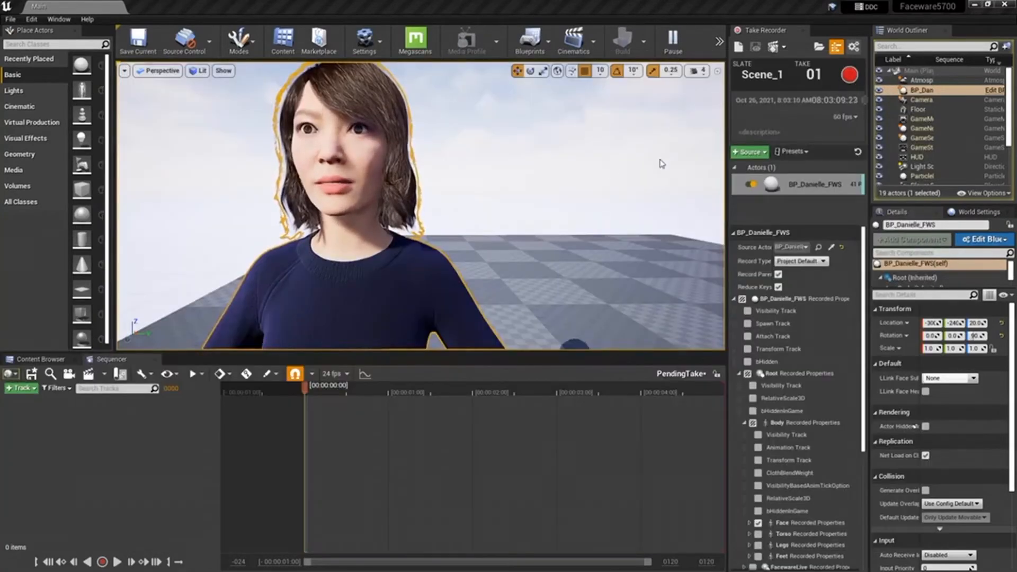
# - Record take 01 of slate Scene_1 without tracing object references, and end the play-in-editor session
pyautogui.click(849, 75)
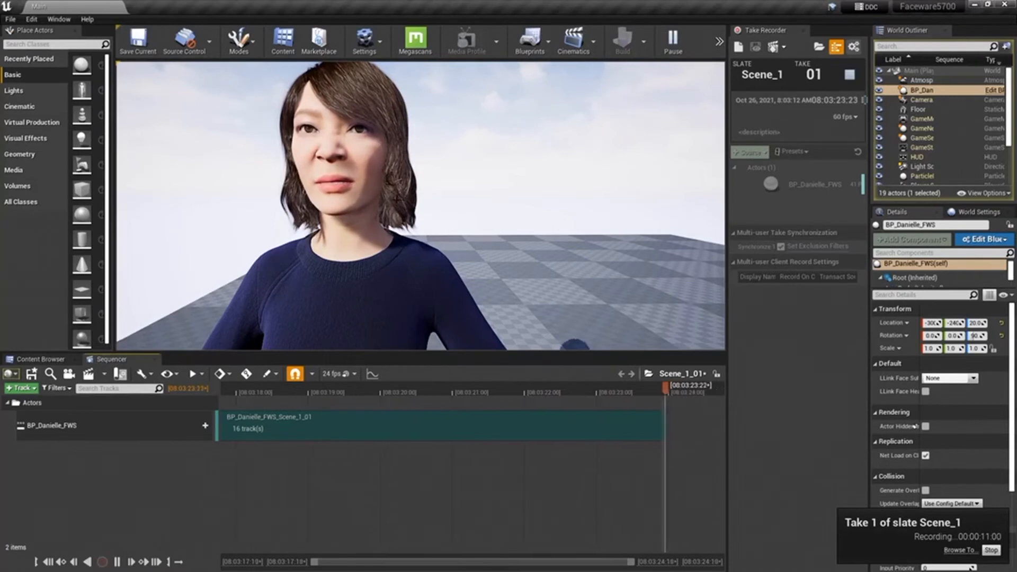
pyautogui.click(848, 78)
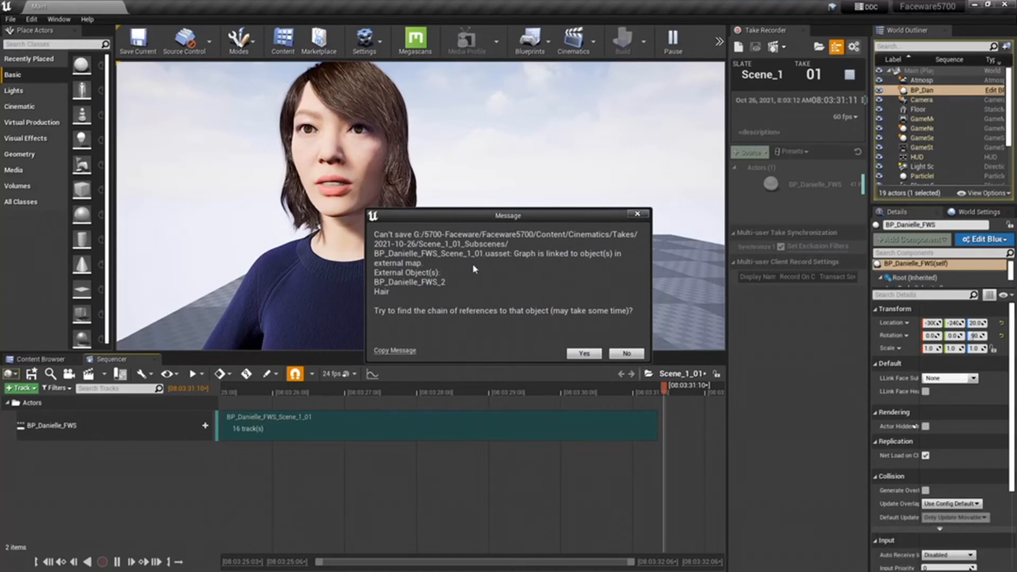
pyautogui.click(625, 354)
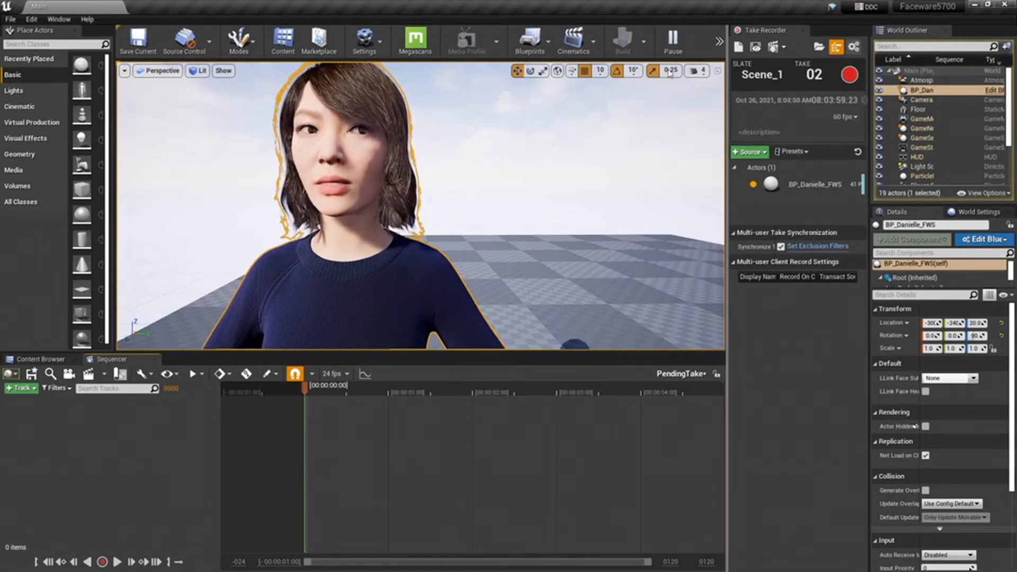
pyautogui.click(720, 42)
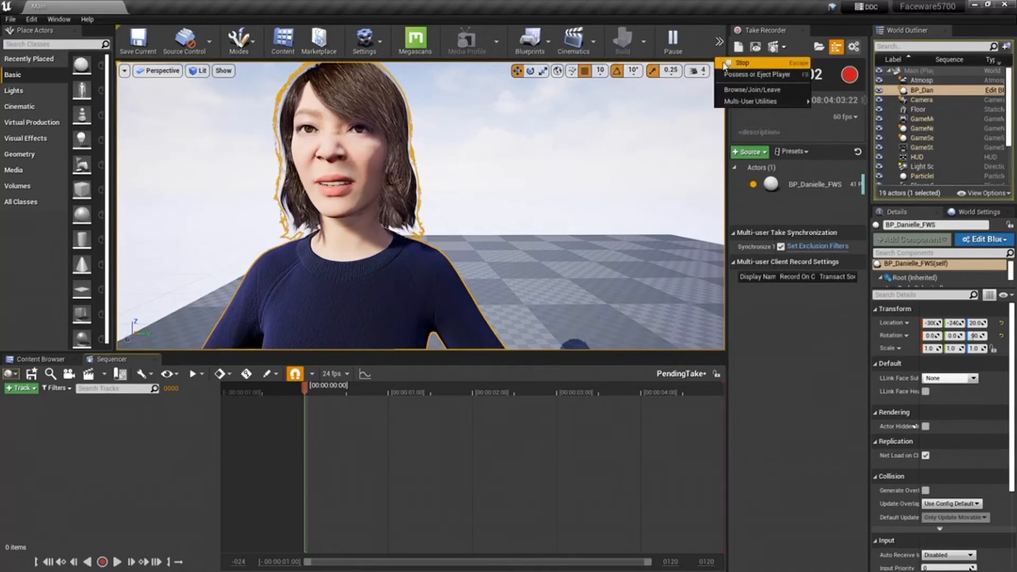
pyautogui.click(742, 63)
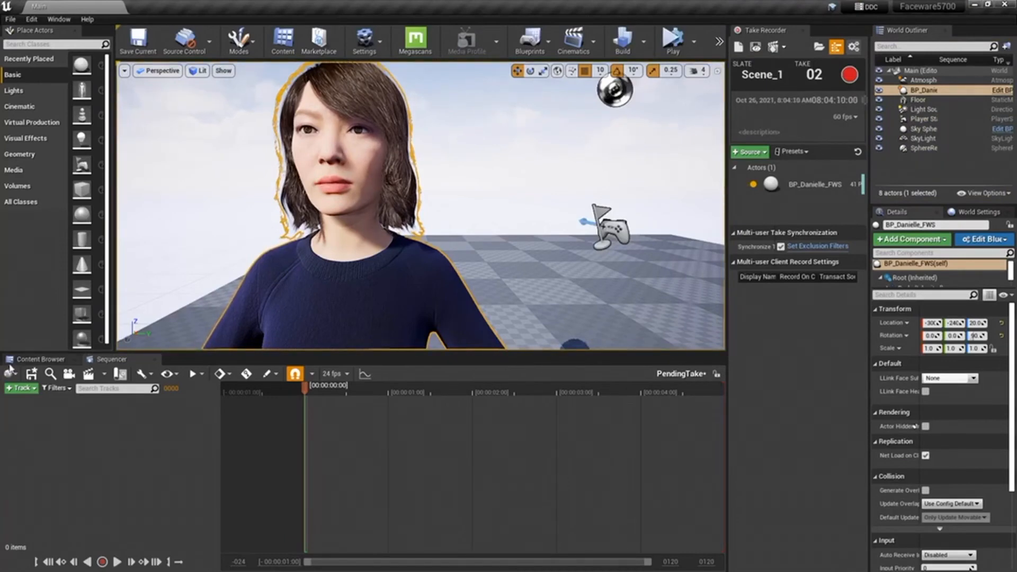
# - Open the recorded animation BP_Danielle_FWS_Scene_1_01 from Content/Cinematics/Takes/2021-10-26/Scene_1_01_Subscenes/Animation
pyautogui.click(26, 360)
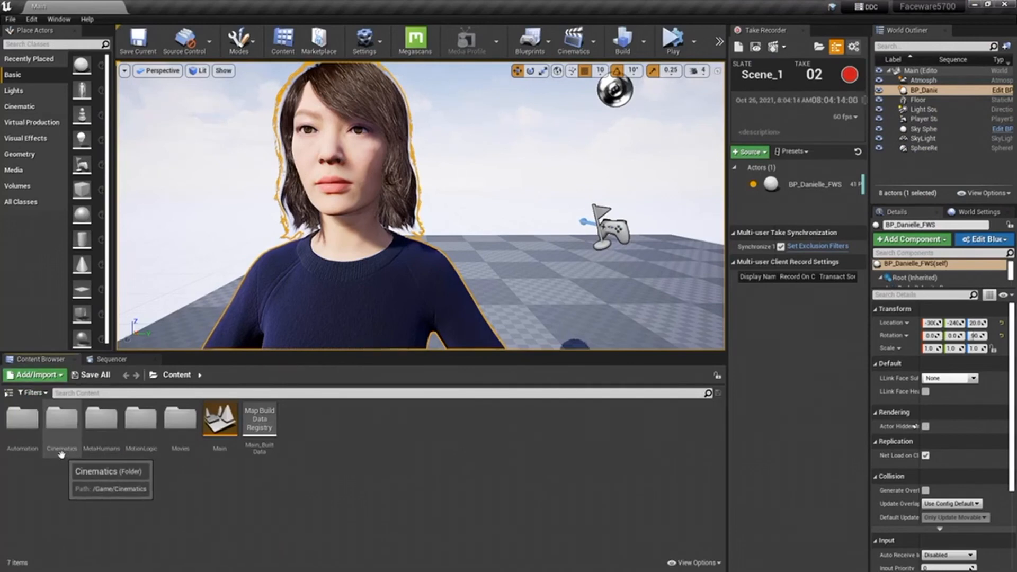
pyautogui.doubleClick(58, 422)
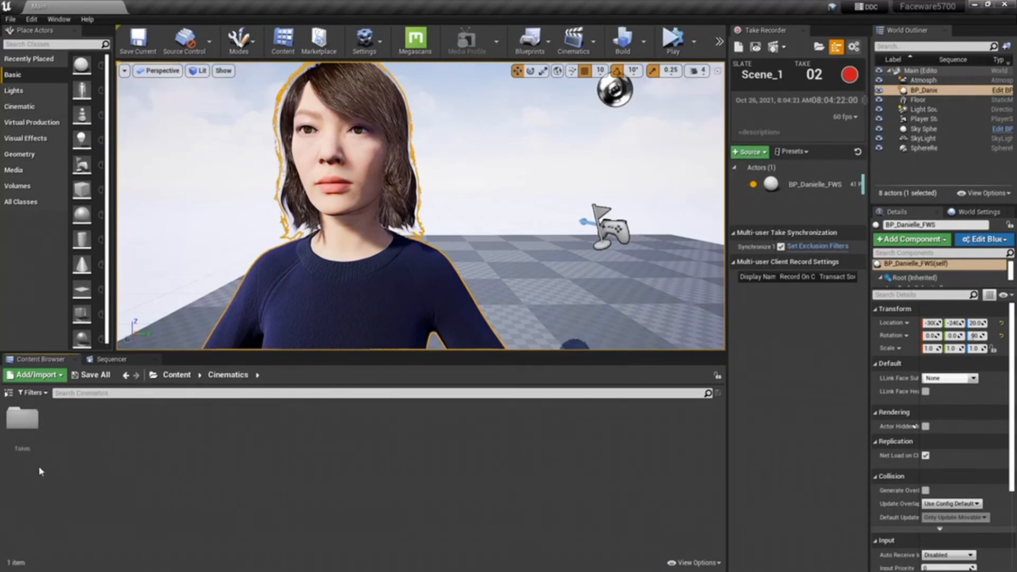
pyautogui.doubleClick(23, 420)
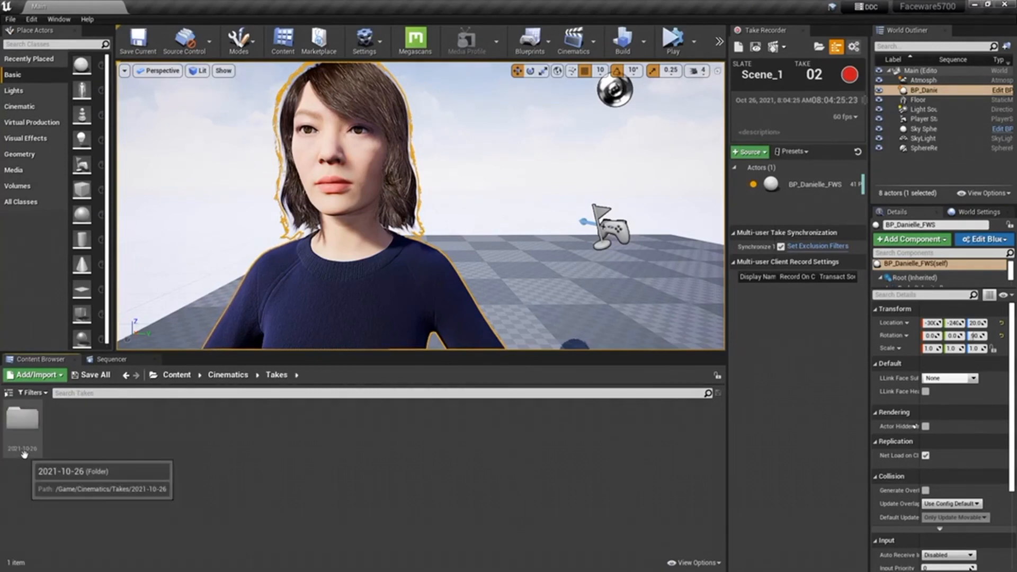
pyautogui.doubleClick(24, 437)
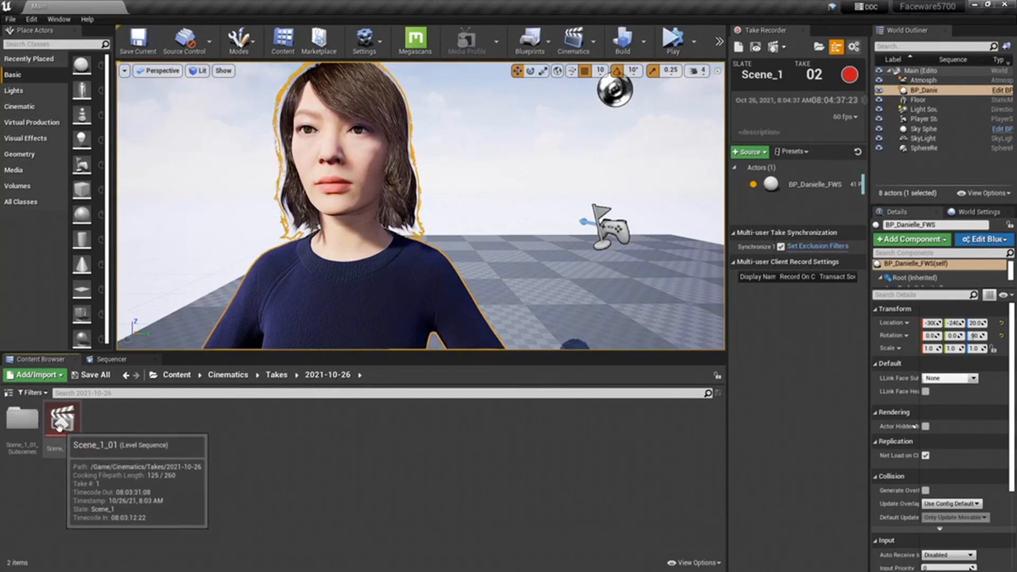
pyautogui.doubleClick(16, 425)
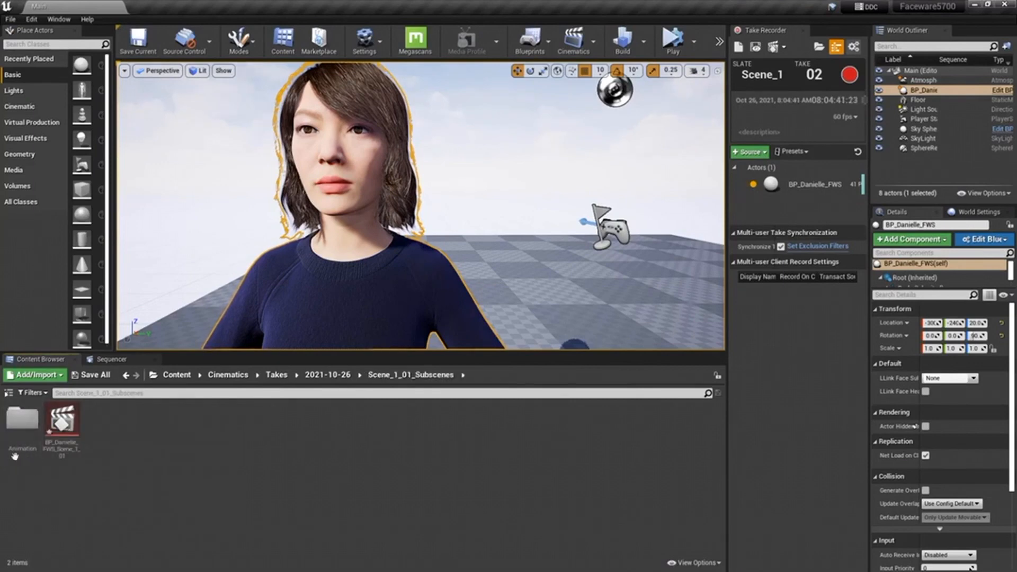
pyautogui.doubleClick(28, 420)
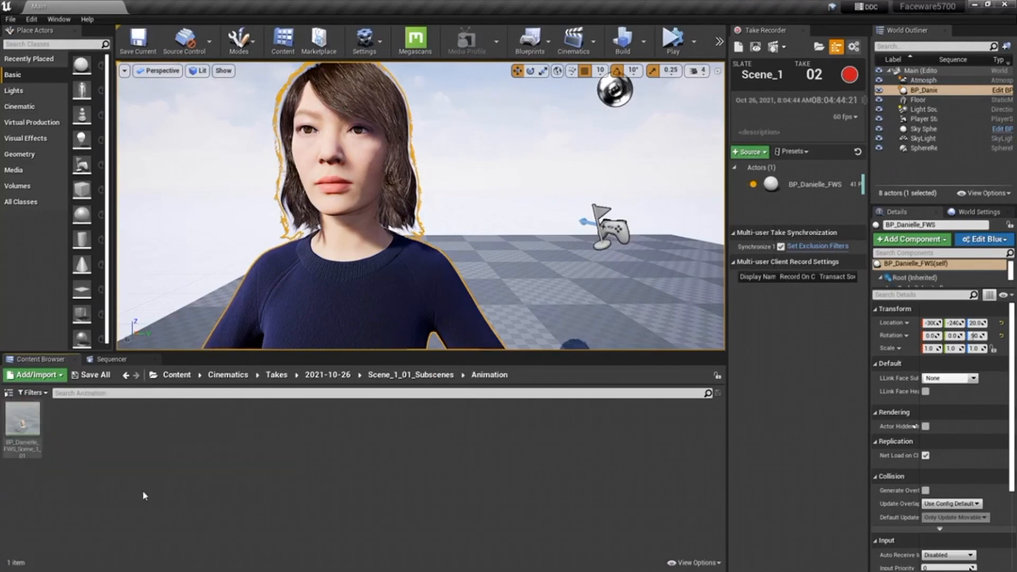
pyautogui.doubleClick(26, 426)
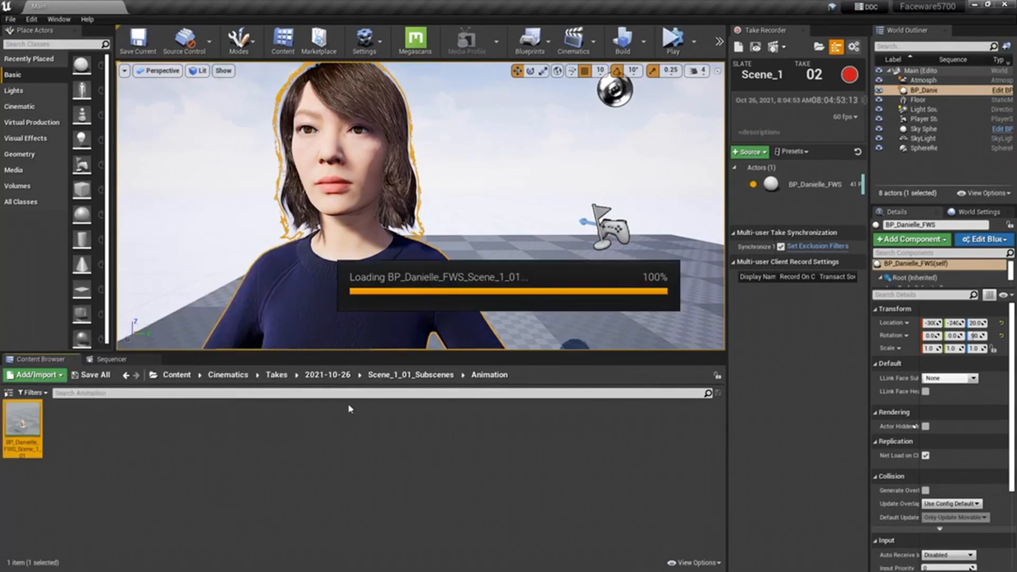